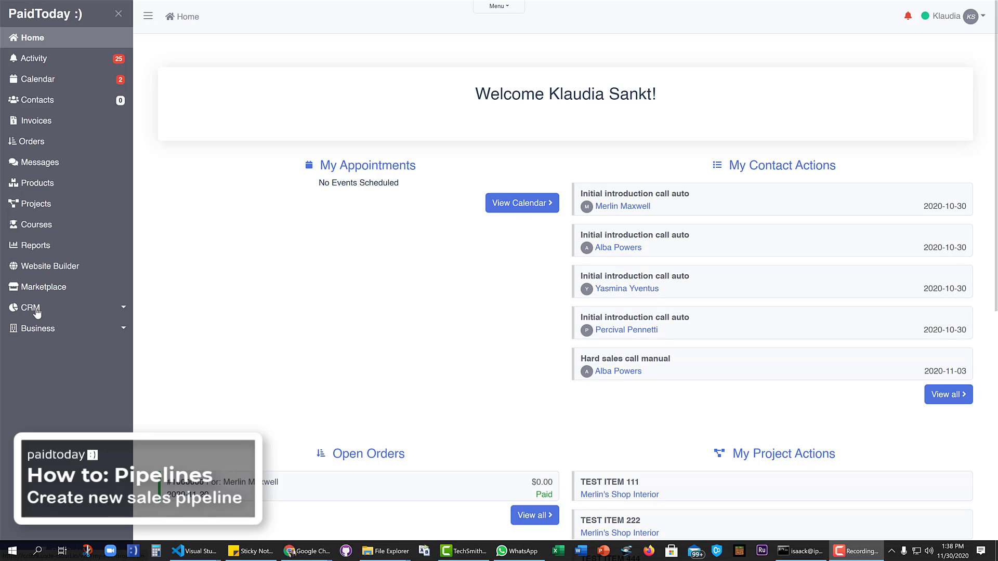
# Step: Open the CRM pipeline list and start creating a new pipeline
pyautogui.click(36, 311)
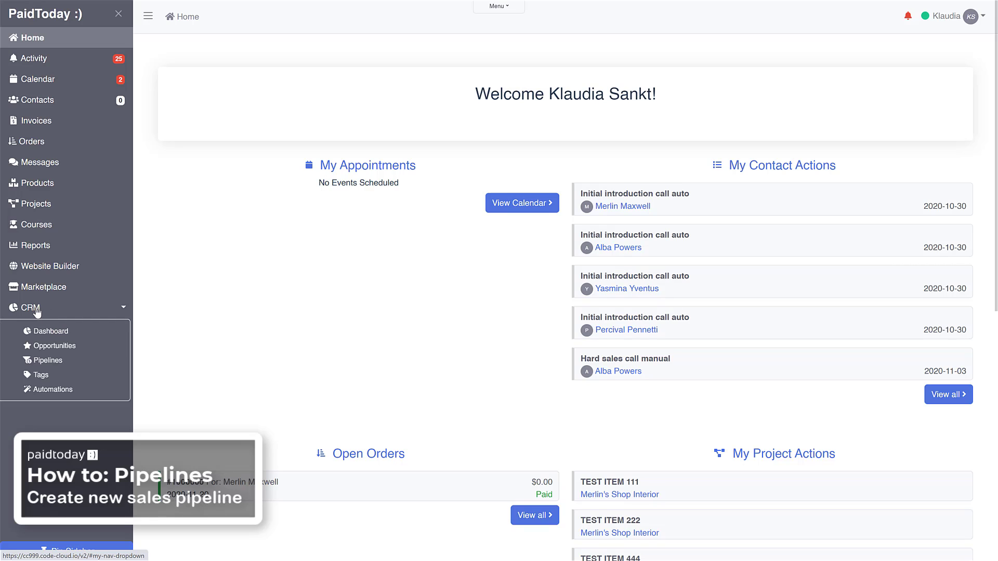
pyautogui.click(48, 361)
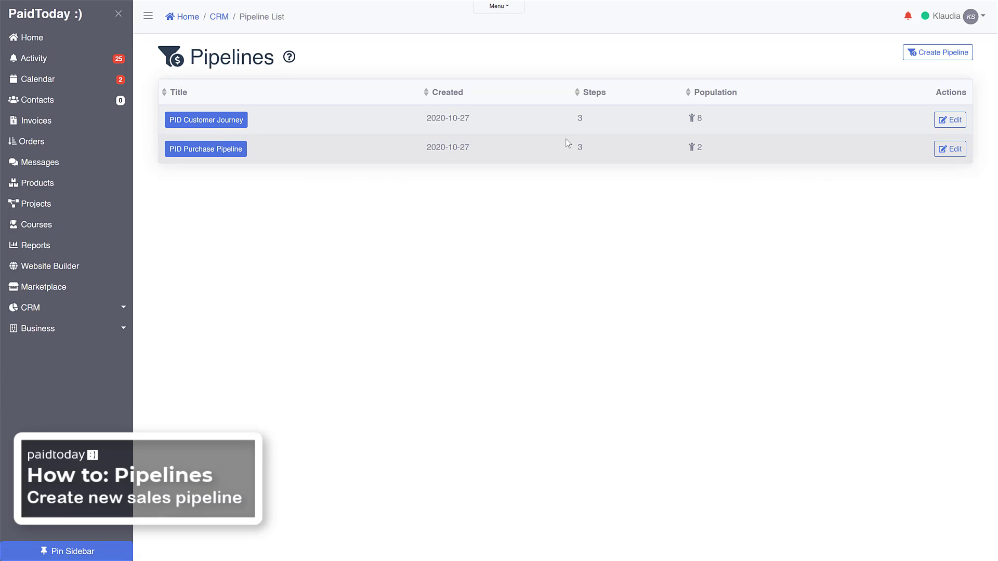
pyautogui.click(936, 54)
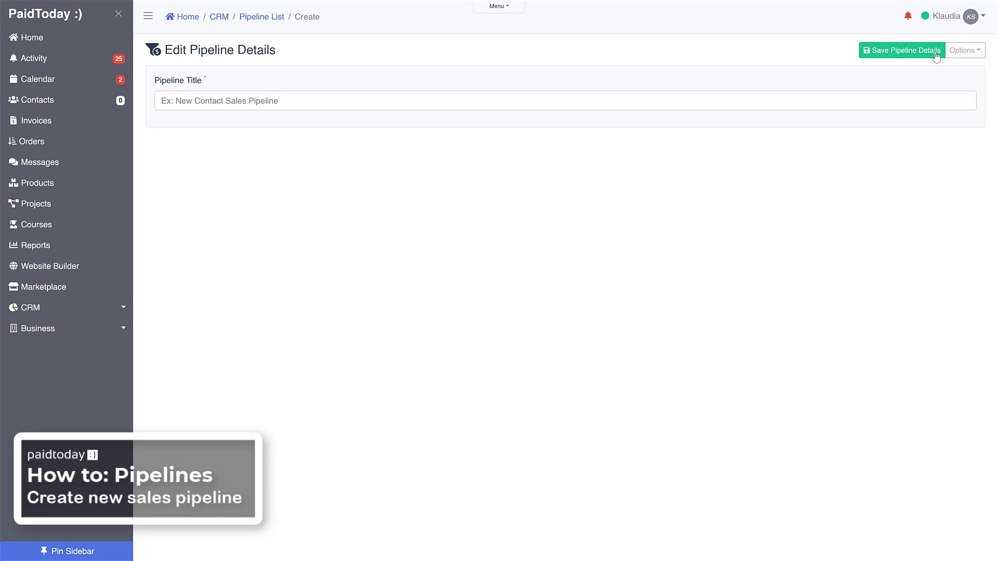
# Step: Title the new pipeline "First Contact Pipeline" and save its details
pyautogui.click(241, 105)
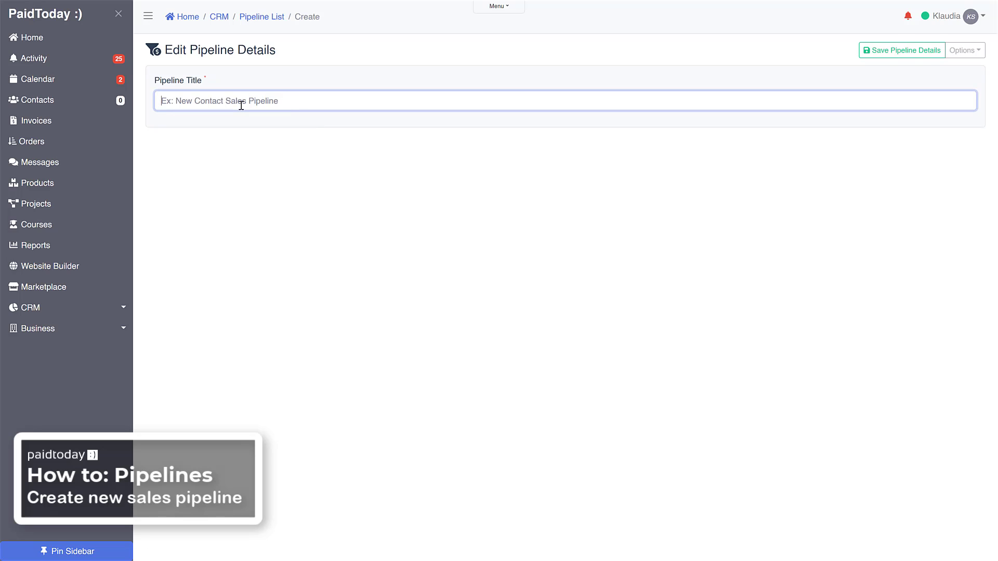
pyautogui.write('New')
pyautogui.press('BackSpace')
pyautogui.press('BackSpace')
pyautogui.press('BackSpace')
pyautogui.press('BackSpace')
pyautogui.write('First Contact Pipeline')
pyautogui.click(883, 53)
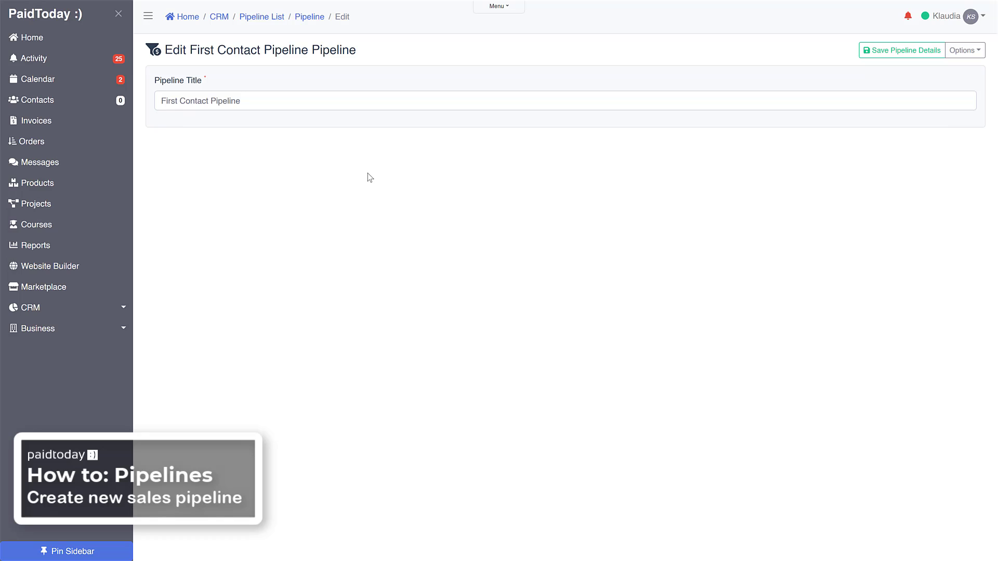
# Step: Go to the saved pipeline's board and add a first step titled "Lead capture form submission"
pyautogui.click(310, 17)
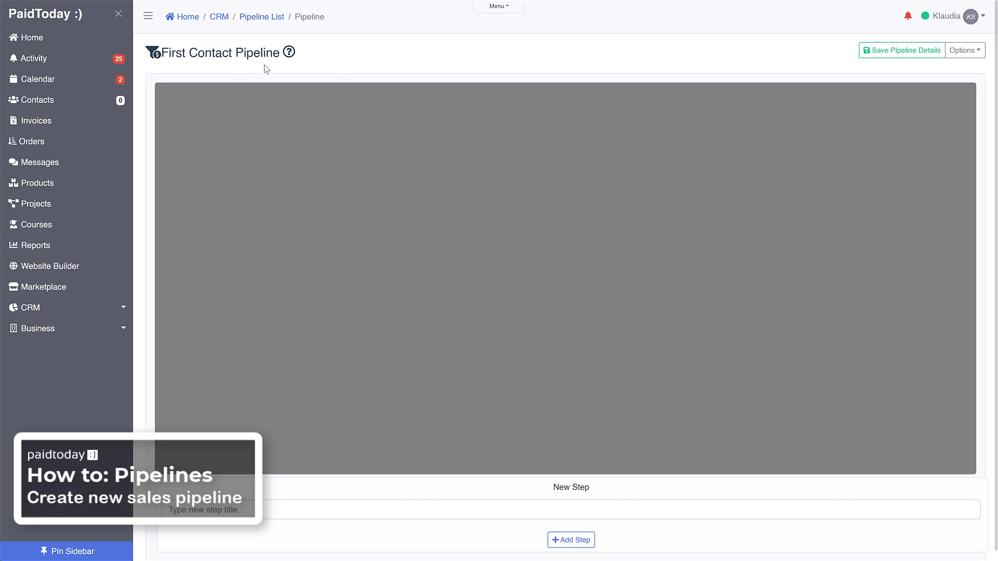
pyautogui.click(243, 514)
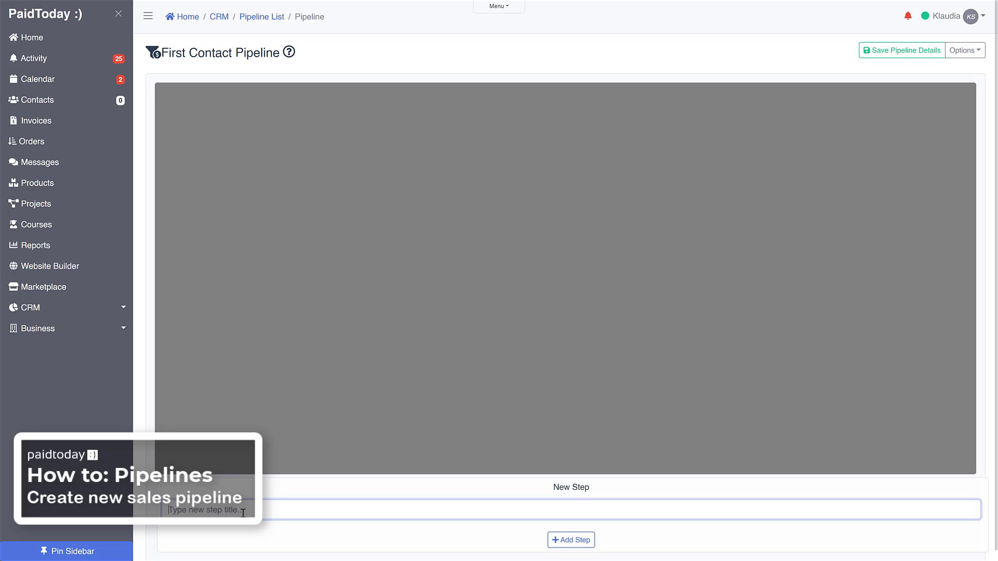
pyautogui.write('Contact')
pyautogui.press('BackSpace')
pyautogui.press('BackSpace')
pyautogui.press('BackSpace')
pyautogui.press('BackSpace')
pyautogui.press('BackSpace')
pyautogui.press('BackSpace')
pyautogui.press('BackSpace')
pyautogui.press('BackSpace')
pyautogui.write('Lead capture Fo')
pyautogui.press('BackSpace')
pyautogui.press('BackSpace')
pyautogui.write('form submission')
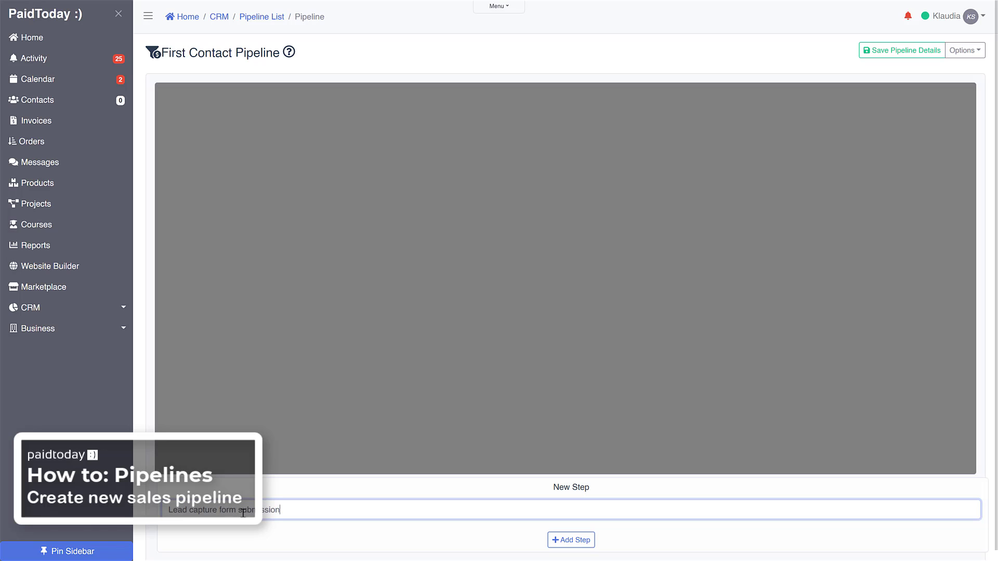
pyautogui.click(575, 545)
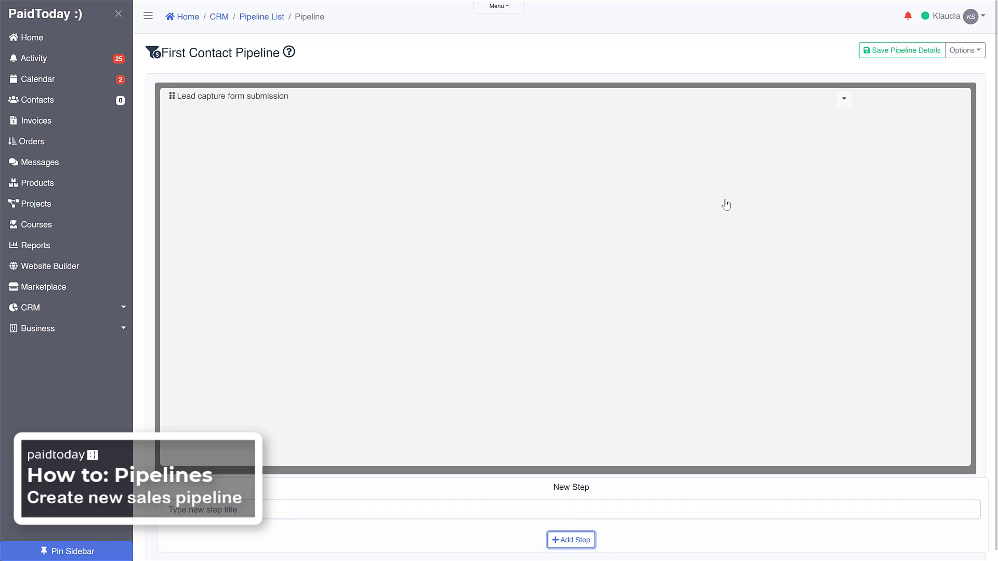
# Step: Add a second pipeline step titled "Follow up email sent"
pyautogui.click(265, 510)
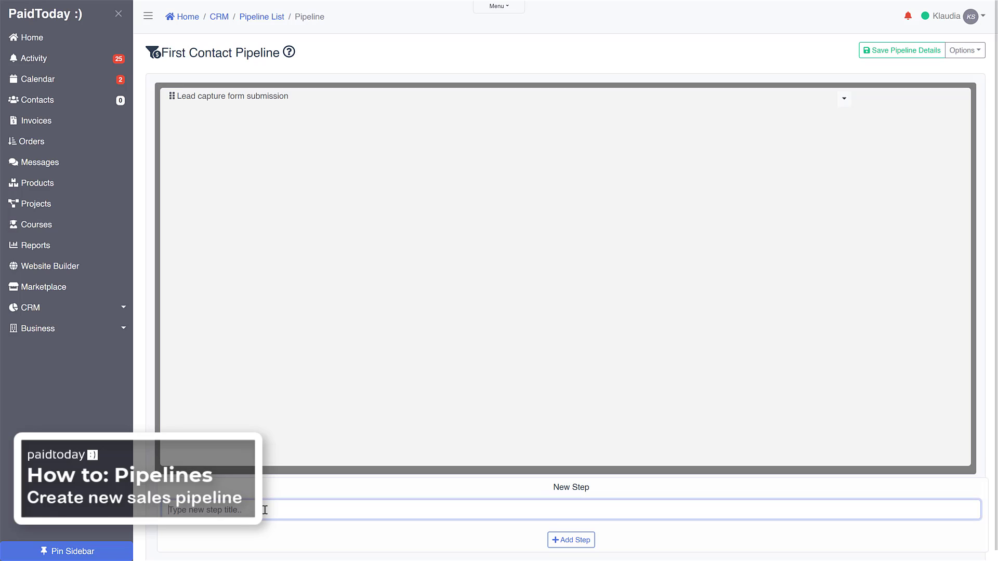
pyautogui.write('Wel')
pyautogui.press('BackSpace')
pyautogui.press('BackSpace')
pyautogui.press('BackSpace')
pyautogui.write('Follow up email sent')
pyautogui.click(568, 543)
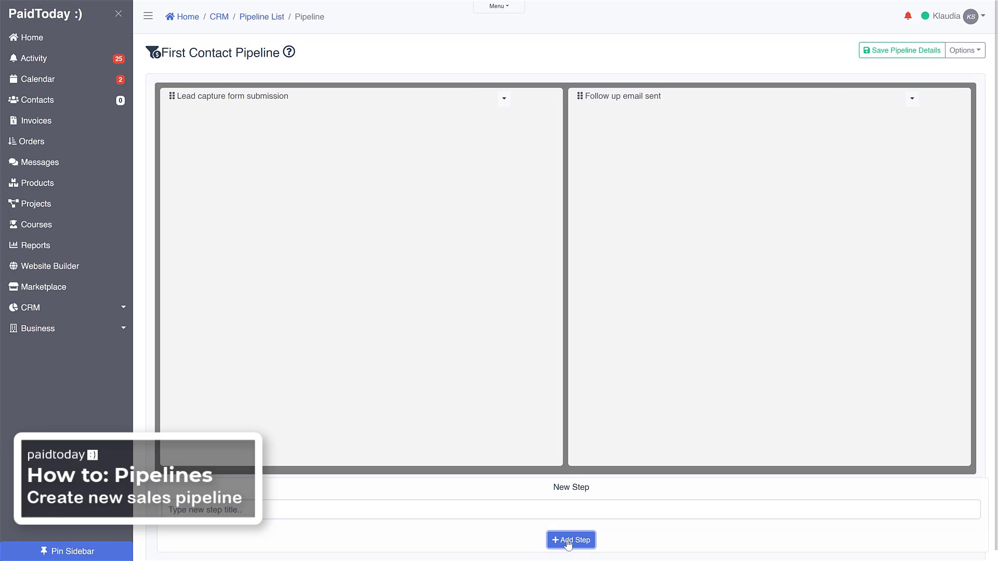
# Step: Add a third pipeline step titled "Email responded"
pyautogui.click(491, 508)
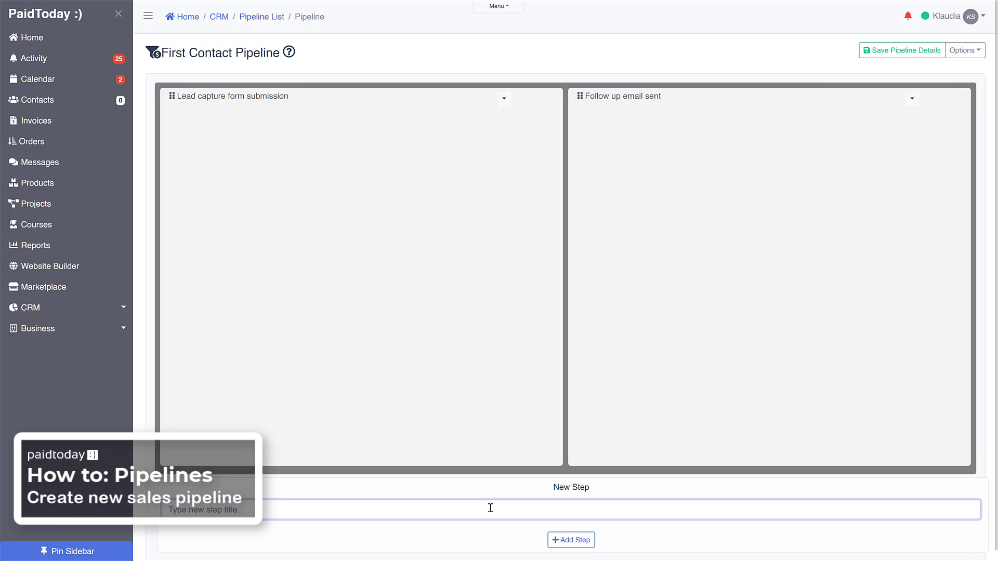
pyautogui.write('Email responded')
pyautogui.click(582, 544)
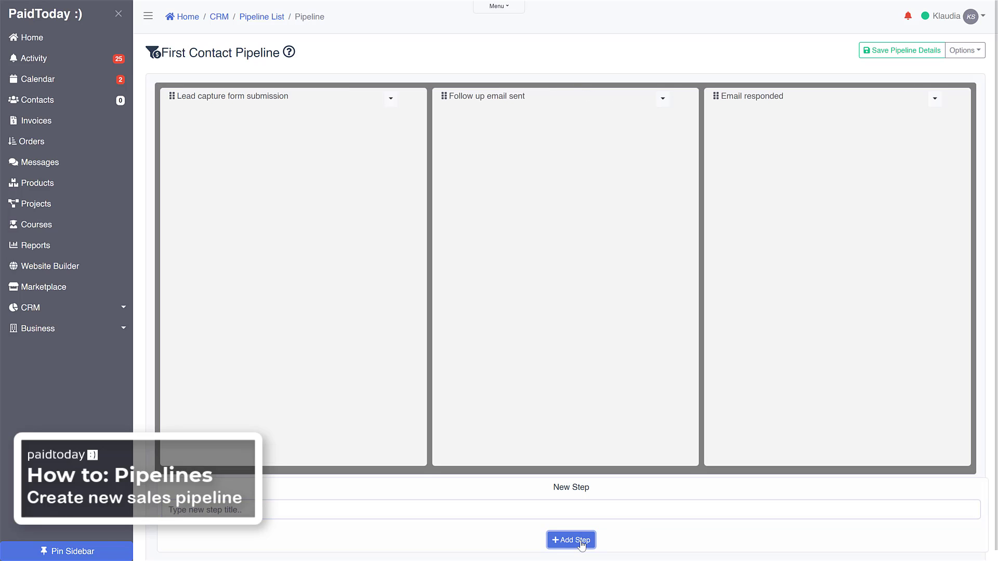
# Step: Add a fourth pipeline step titled "Email did not respond"
pyautogui.click(392, 511)
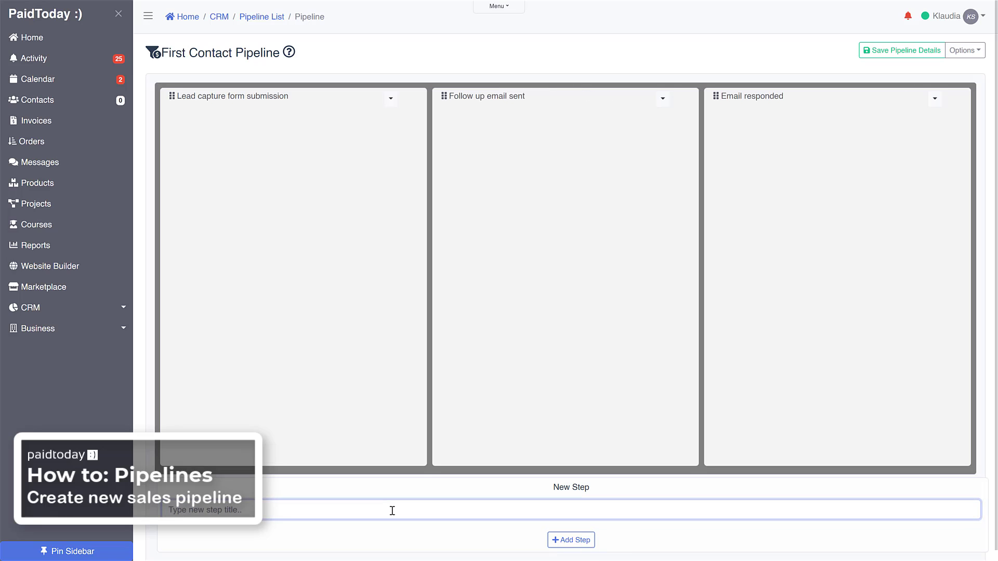
pyautogui.write('Did not')
pyautogui.press('BackSpace')
pyautogui.press('BackSpace')
pyautogui.press('BackSpace')
pyautogui.press('BackSpace')
pyautogui.press('BackSpace')
pyautogui.write('Email Di')
pyautogui.press('BackSpace')
pyautogui.press('BackSpace')
pyautogui.write('did not respond')
pyautogui.click(583, 540)
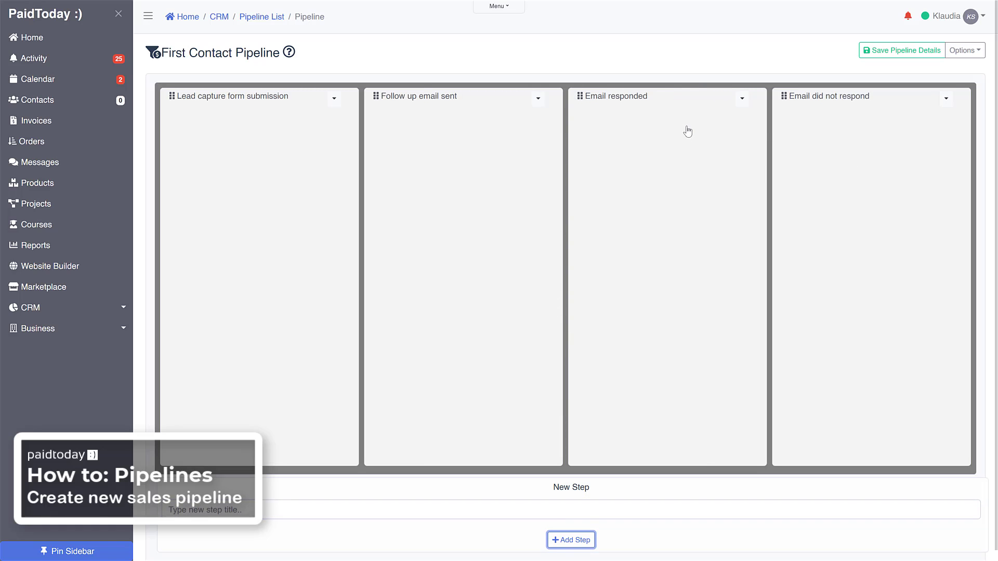
# Step: Add a fifth pipeline step titled "Booked consultation"
pyautogui.click(338, 509)
pyautogui.write('Boo')
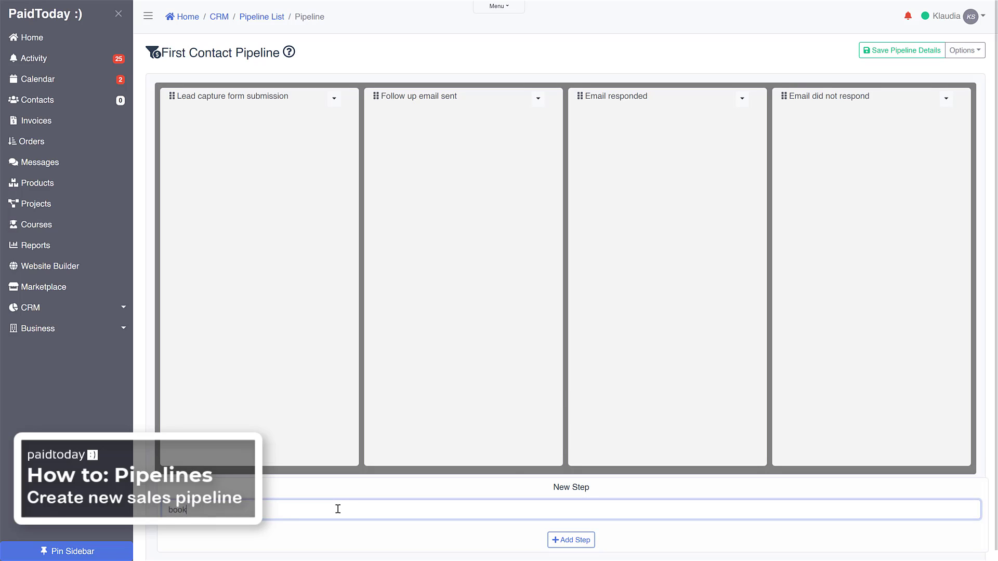
pyautogui.write('ked appoint')
pyautogui.press('BackSpace')
pyautogui.press('BackSpace')
pyautogui.press('BackSpace')
pyautogui.press('BackSpace')
pyautogui.press('BackSpace')
pyautogui.press('BackSpace')
pyautogui.press('BackSpace')
pyautogui.write('consultation')
pyautogui.click(569, 539)
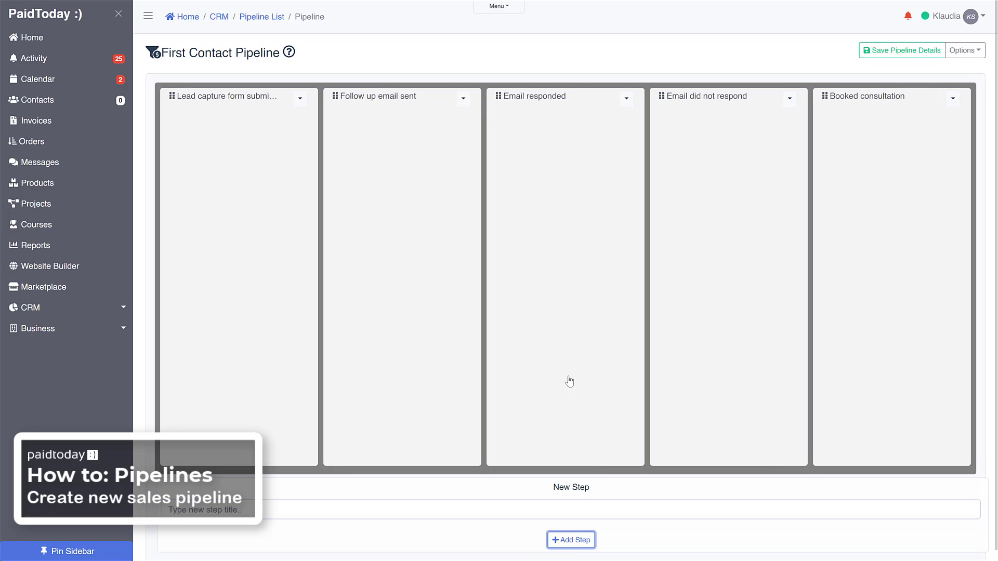
# Step: Add a sixth pipeline step titled "confirmed appointment"
pyautogui.click(232, 510)
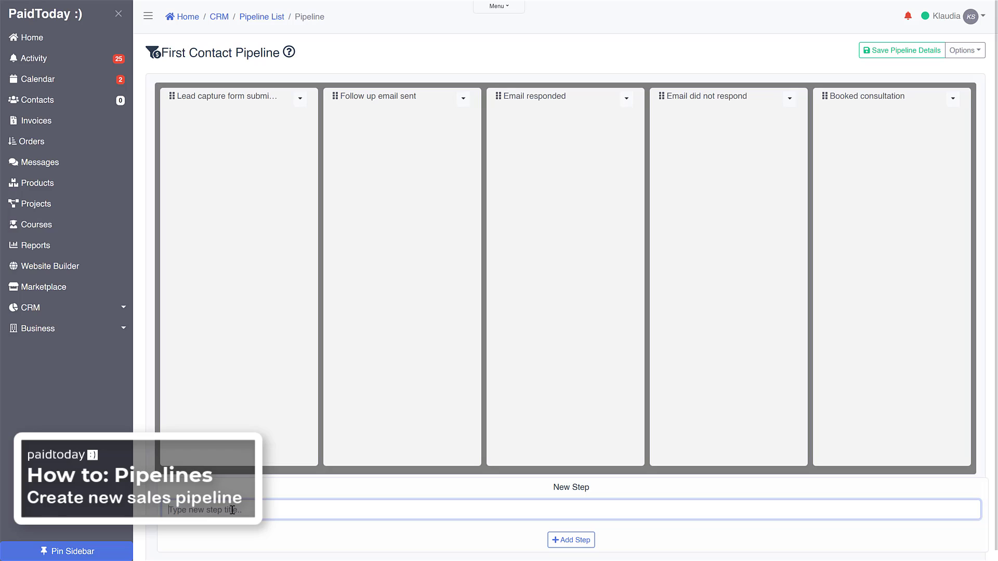
pyautogui.write('confirmed appointment')
pyautogui.click(576, 542)
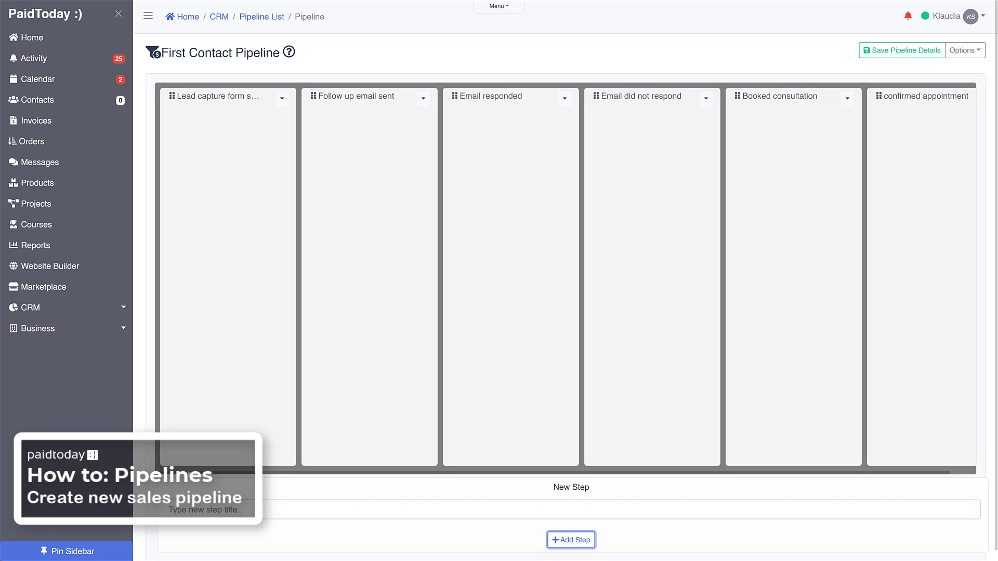
# Step: Add a seventh pipeline step titled "Did not confirm or canceld"
pyautogui.click(187, 511)
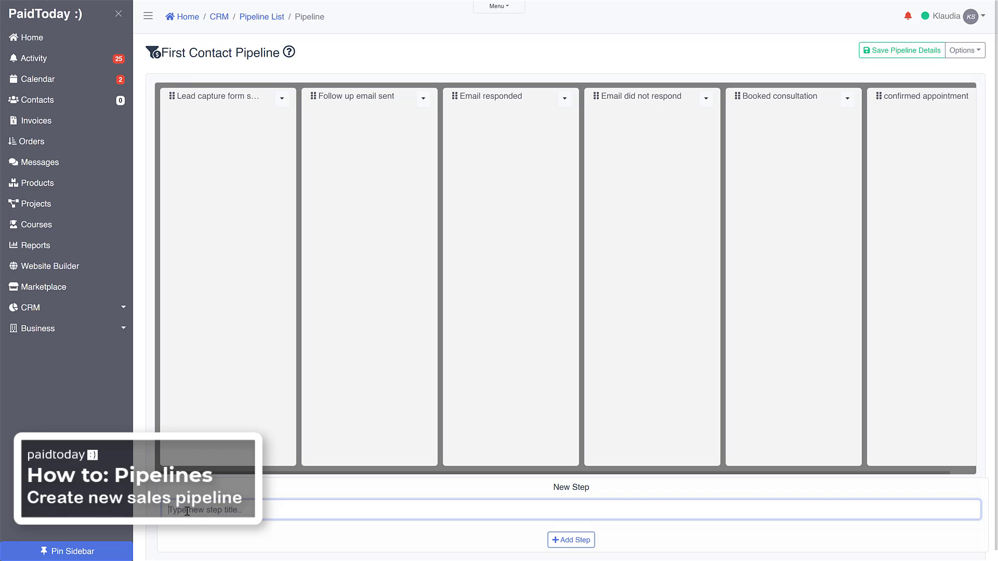
pyautogui.write('did')
pyautogui.press('BackSpace')
pyautogui.write('Did not join')
pyautogui.press('BackSpace')
pyautogui.press('BackSpace')
pyautogui.press('BackSpace')
pyautogui.press('BackSpace')
pyautogui.press('BackSpace')
pyautogui.press('BackSpace')
pyautogui.press('BackSpace')
pyautogui.press('BackSpace')
pyautogui.write('Choose')
pyautogui.press('BackSpace')
pyautogui.press('BackSpace')
pyautogui.write('Did not confirm or canceld')
pyautogui.click(570, 541)
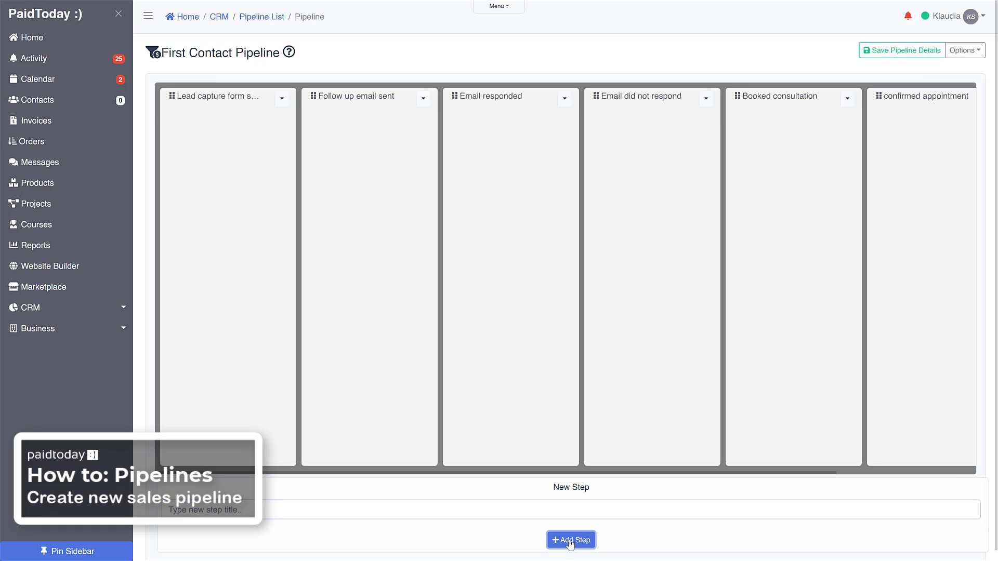
# Step: Look through all the step columns on the First Contact Pipeline board, from the first to the last and back
pyautogui.scroll(-1, 381, 267)
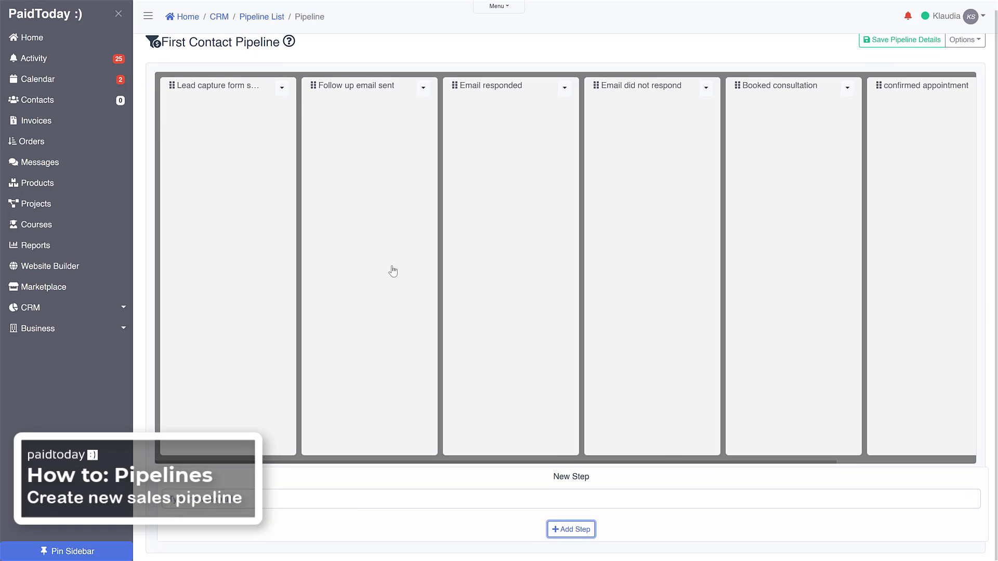
pyautogui.scroll(1, 394, 271)
pyautogui.scroll(-1, 356, 419)
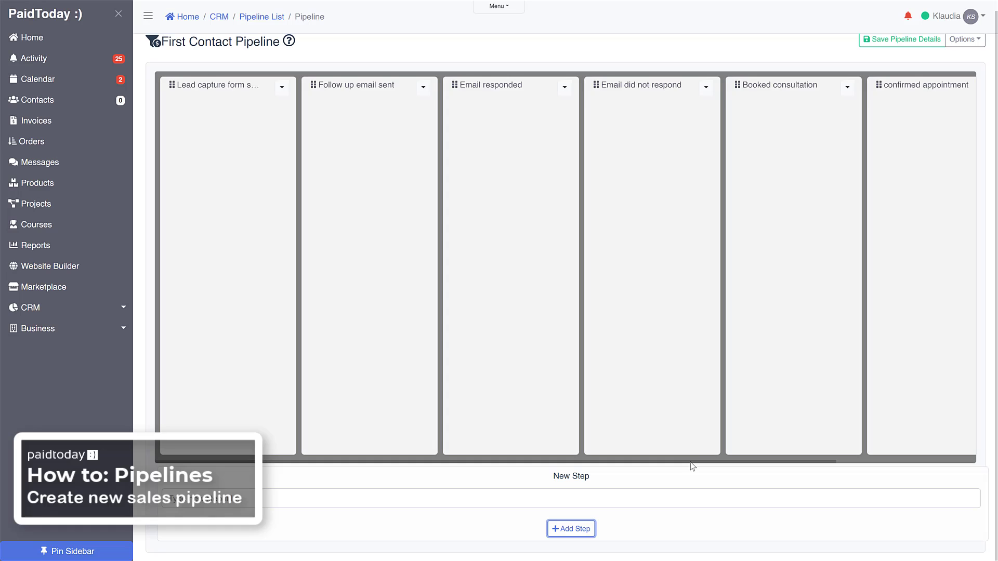
pyautogui.moveTo(691, 462); pyautogui.dragTo(619, 475)
pyautogui.moveTo(404, 467); pyautogui.dragTo(544, 460)
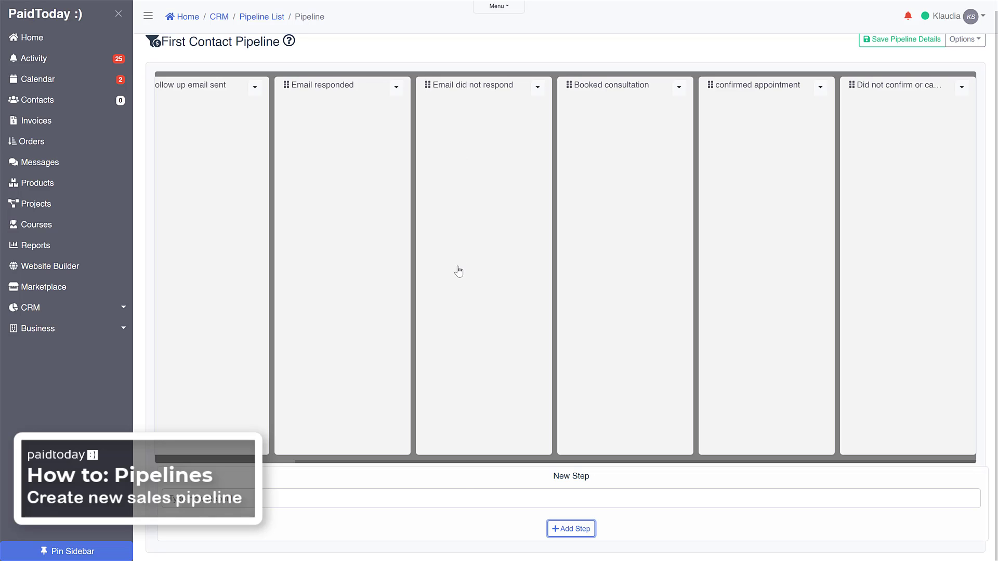
pyautogui.moveTo(459, 463); pyautogui.dragTo(276, 467)
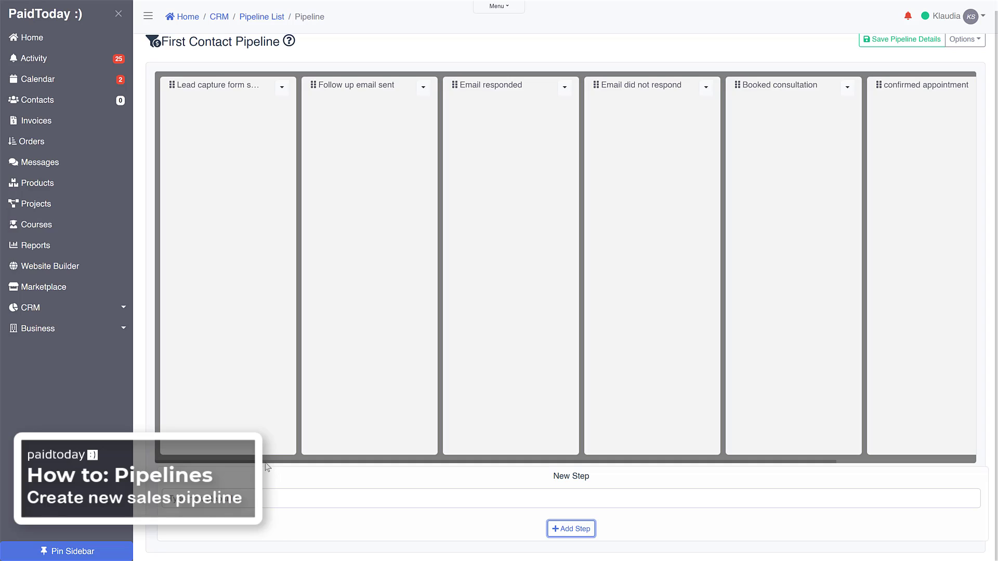